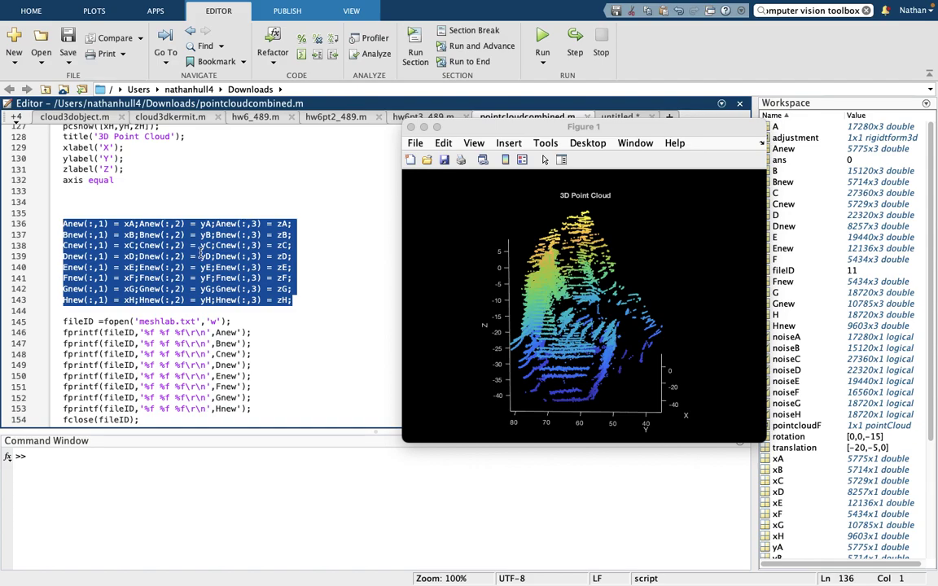
Step: Examine the code that fills the Anew to Hnew matrices and writes them to meshlab.txt with fprintf
click(258, 345)
scroll(244, 340, down, 2)
click(226, 300)
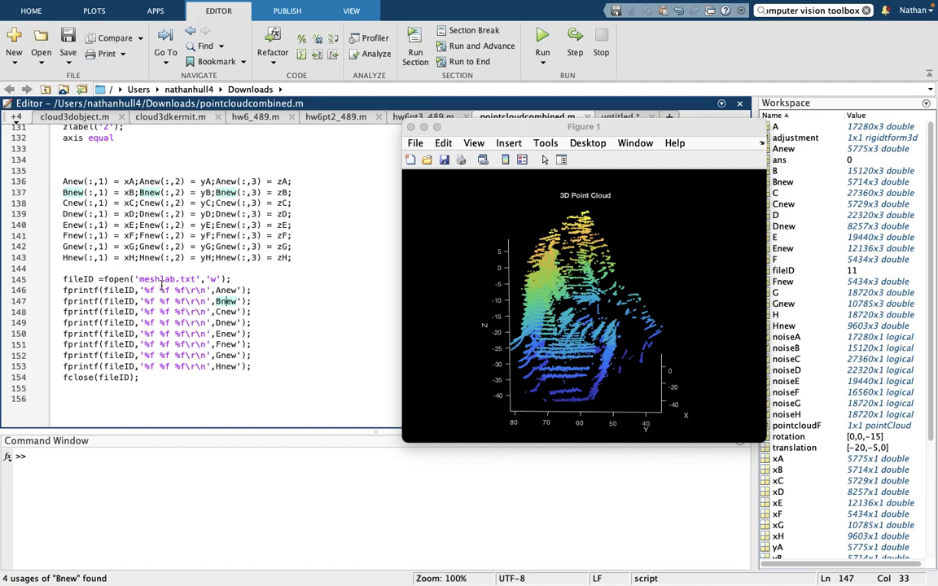
click(242, 292)
drag(242, 292, 215, 291)
drag(64, 291, 210, 291)
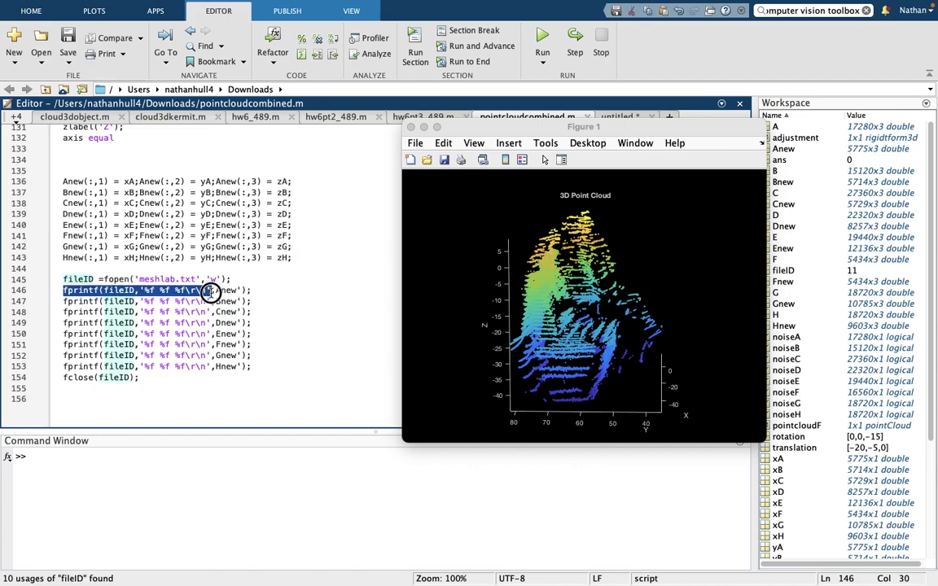
click(231, 298)
drag(213, 291, 59, 290)
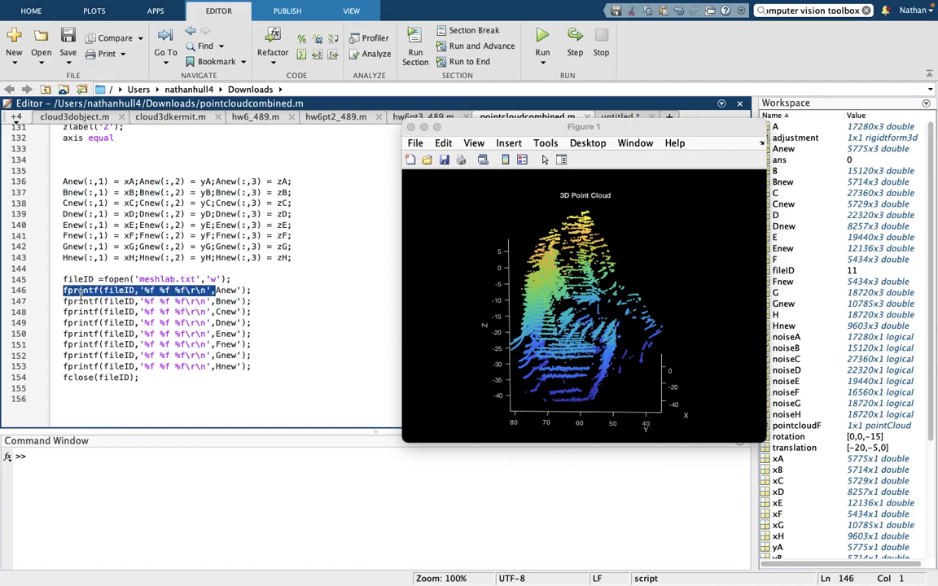
click(243, 292)
drag(242, 292, 217, 291)
click(233, 292)
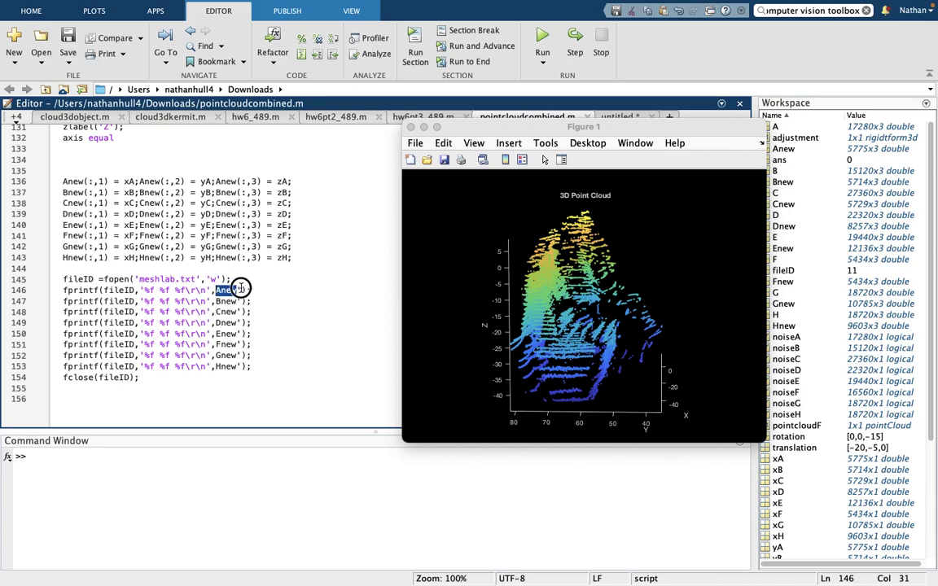
click(240, 290)
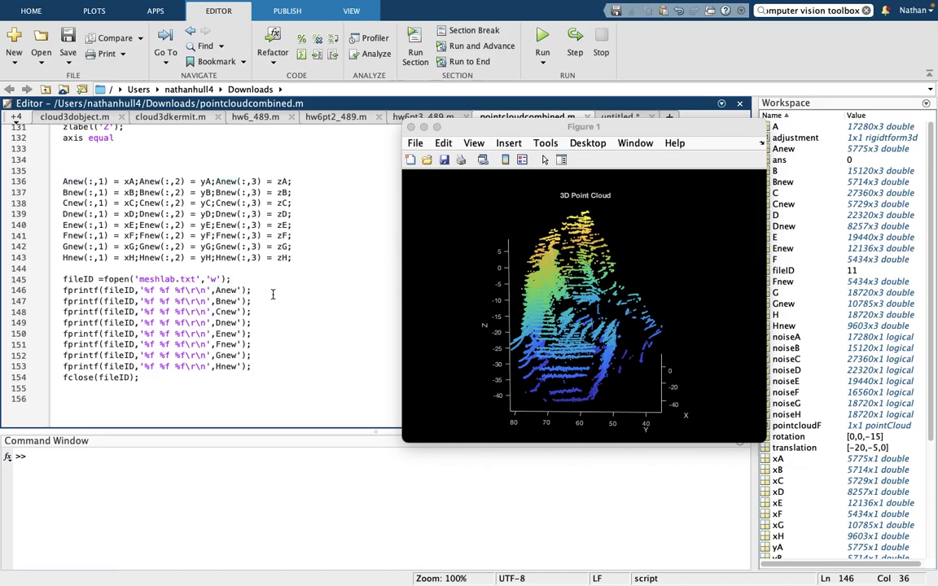
Step: Switch to MeshLab and inspect the existing Poisson mesh from several angles
key(ctrl+Up)
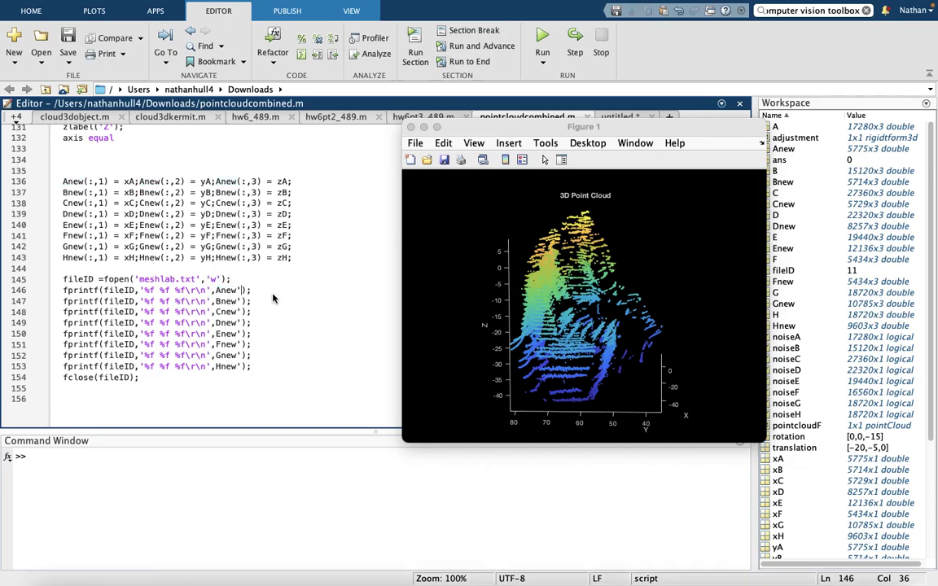
click(377, 241)
drag(433, 264, 517, 326)
drag(264, 295, 254, 183)
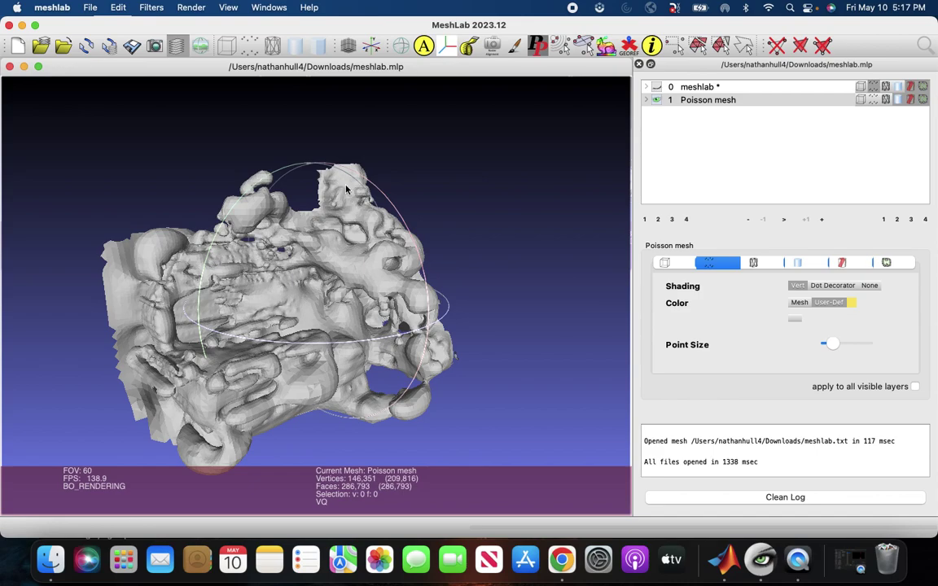
drag(362, 246, 364, 275)
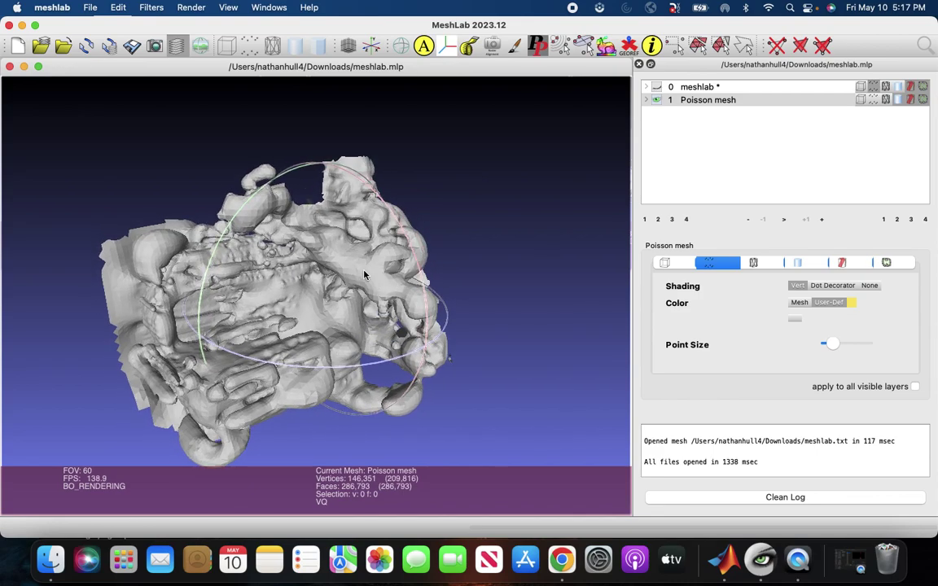
drag(422, 280, 410, 299)
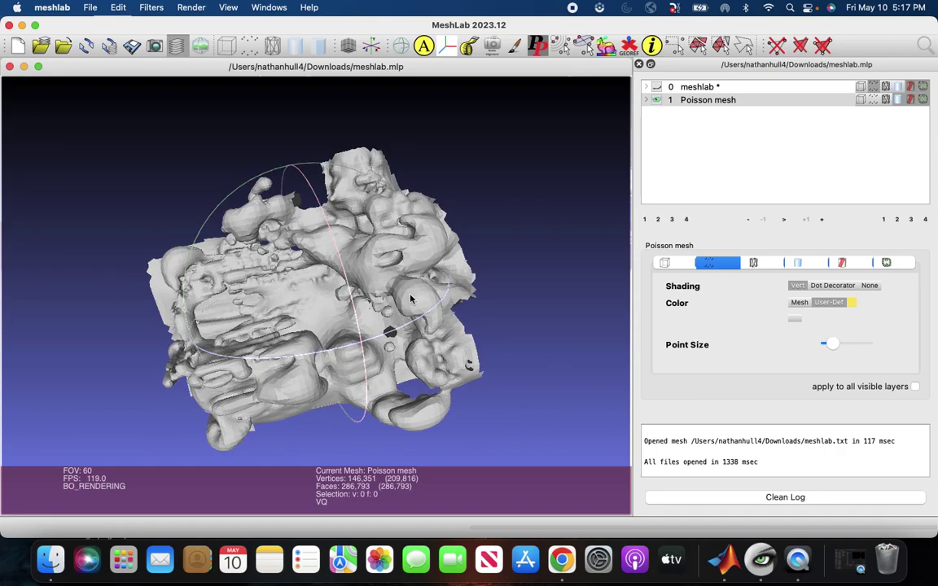
drag(500, 323, 477, 317)
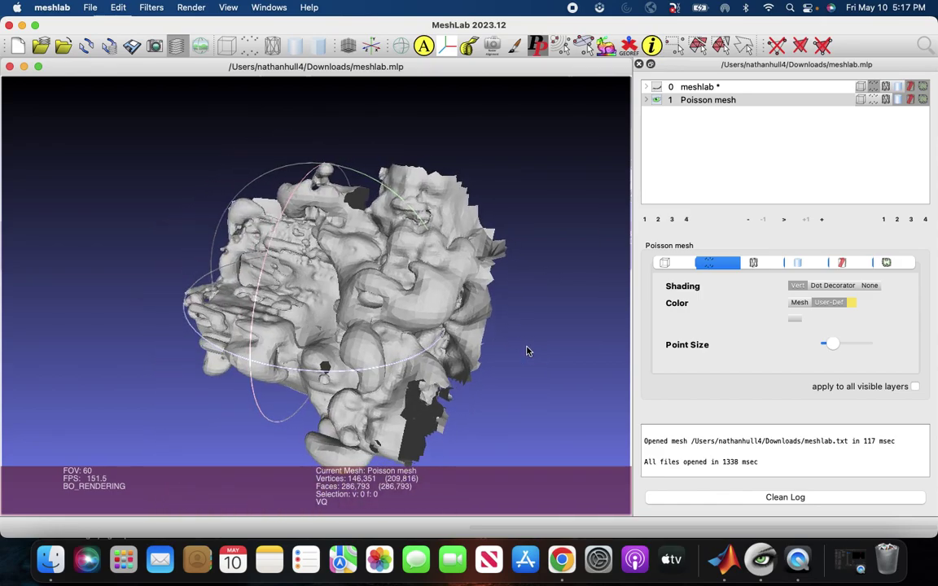
drag(285, 295, 272, 253)
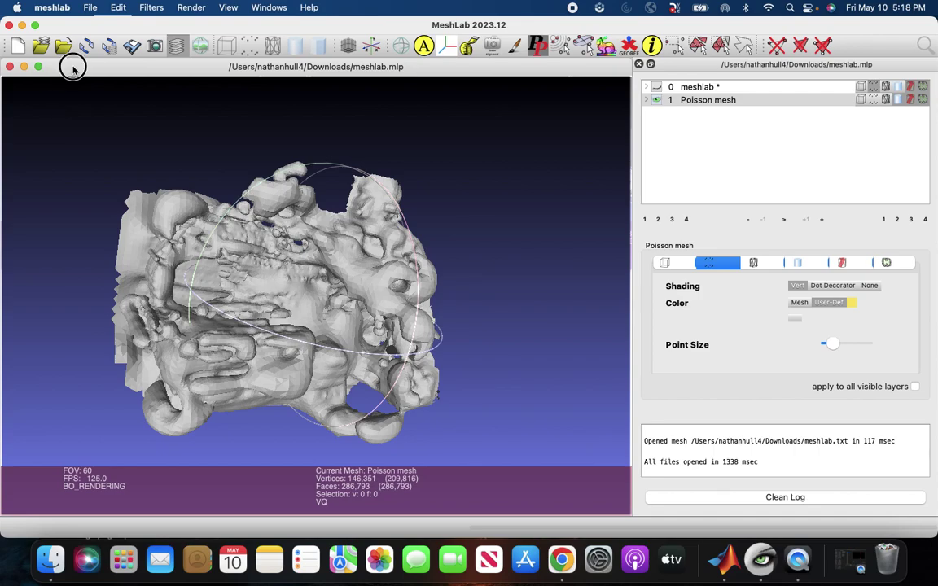
Step: Create a new empty project and import meshlab.txt from Downloads with the X Y Z point format and SPACE separator
click(18, 46)
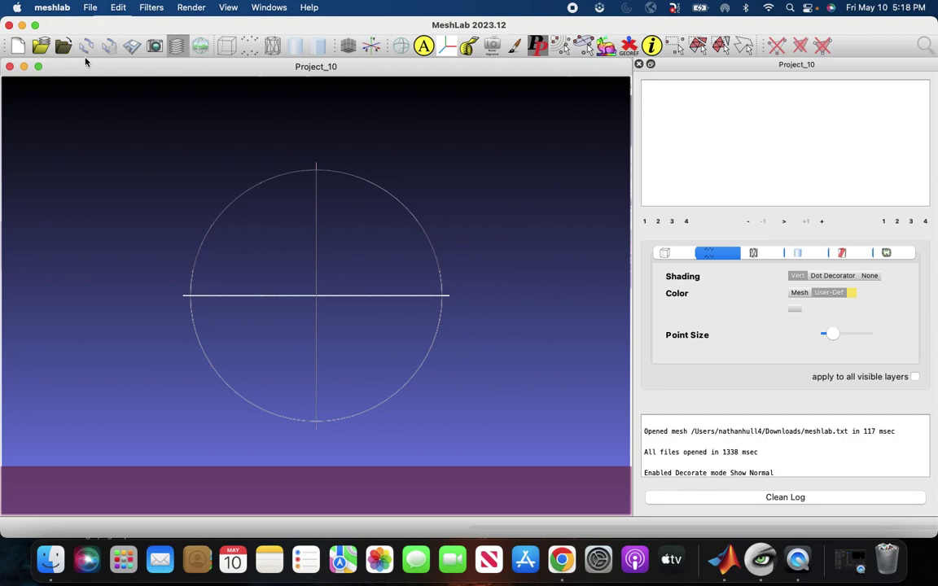
click(63, 46)
scroll(358, 277, down, 2)
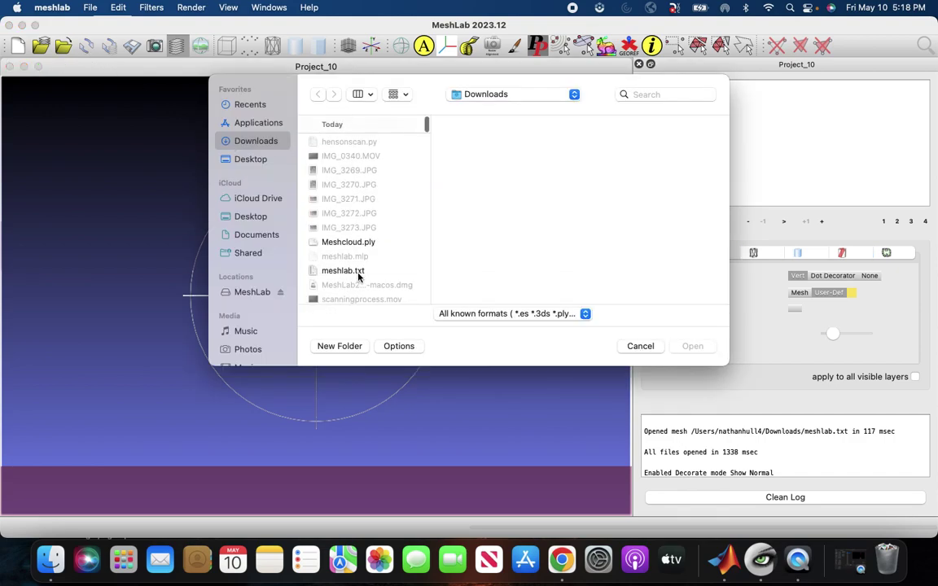
click(359, 272)
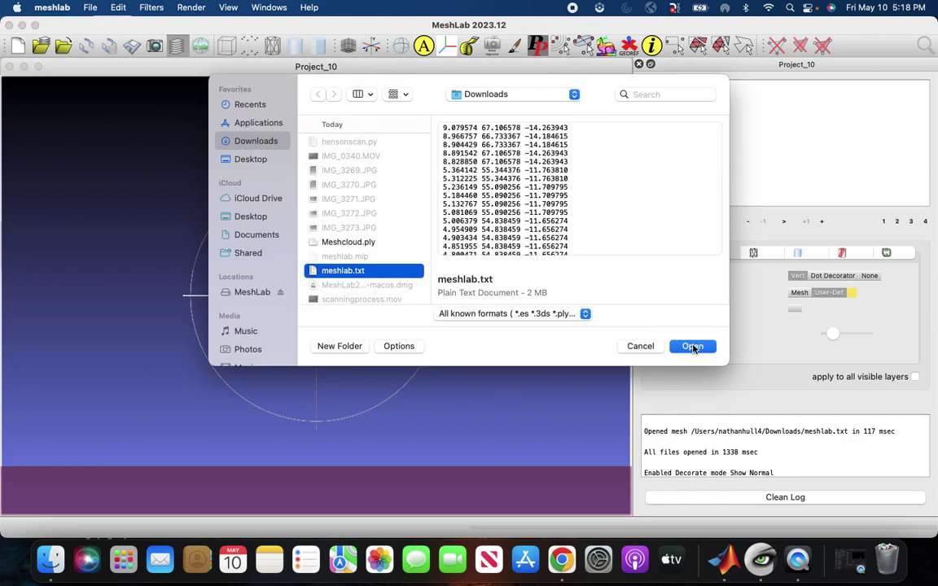
click(693, 347)
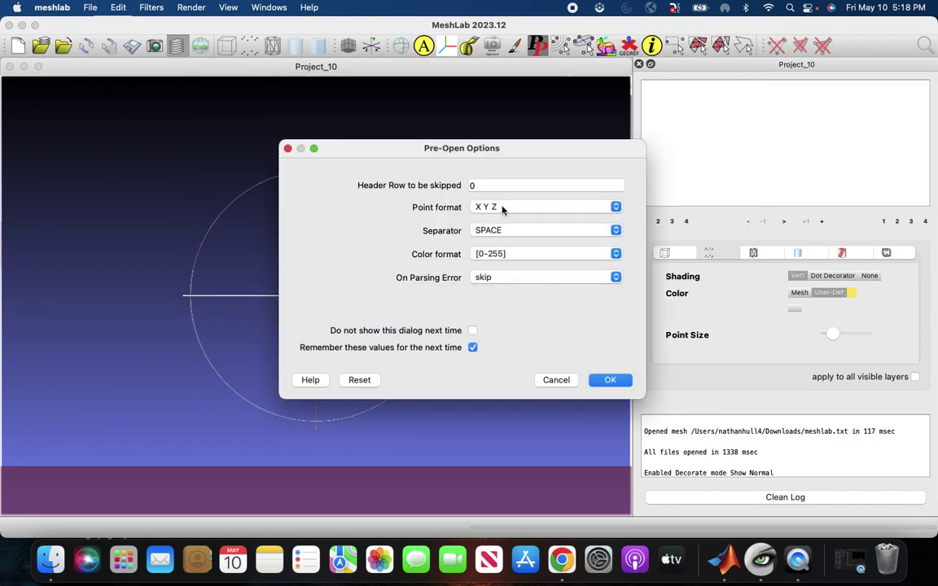
click(611, 380)
Step: Turn on the display of normals for the imported point cloud
drag(300, 287, 263, 93)
click(191, 7)
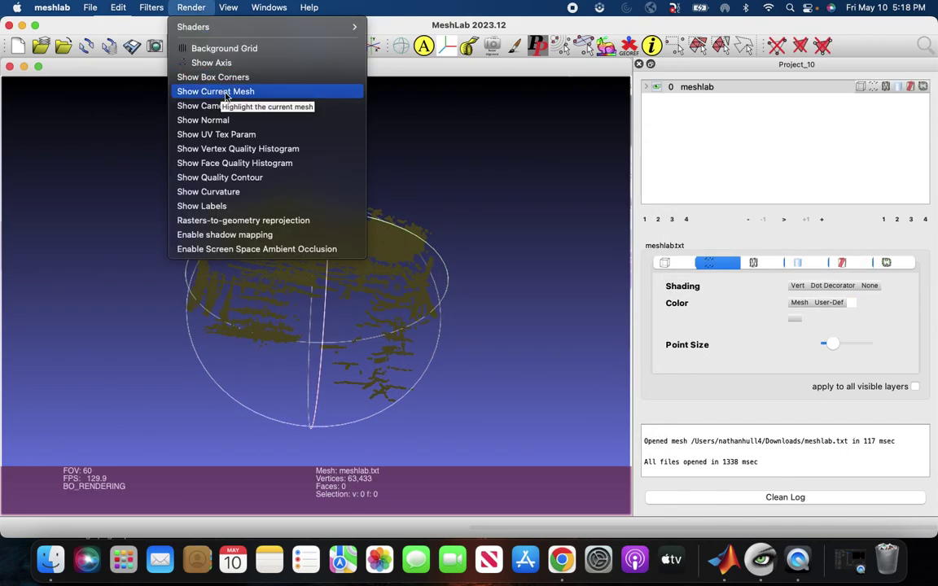
click(241, 121)
Step: Compute normals for the point set with 10 neighbours and 0 smoothing iterations, without flipping them
click(151, 8)
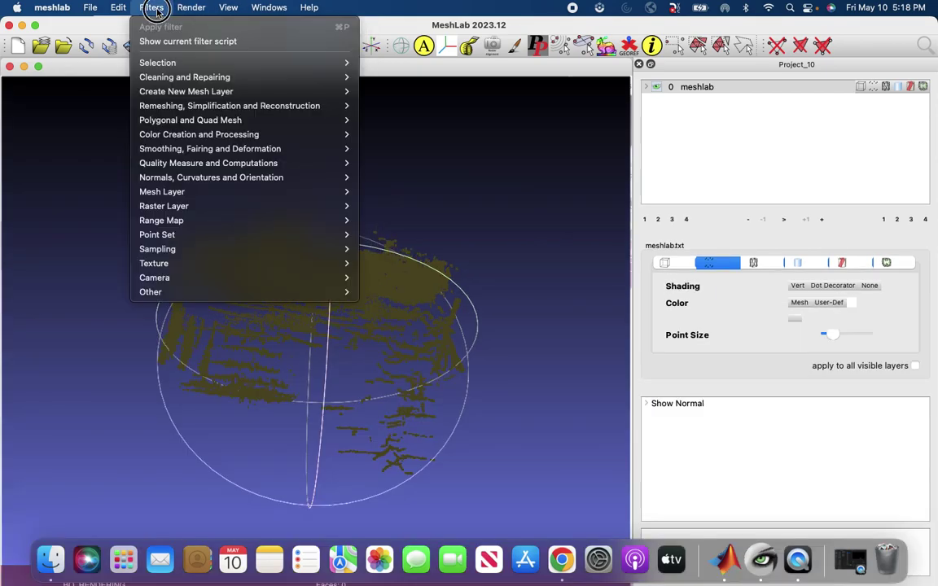
mouse_move(227, 179)
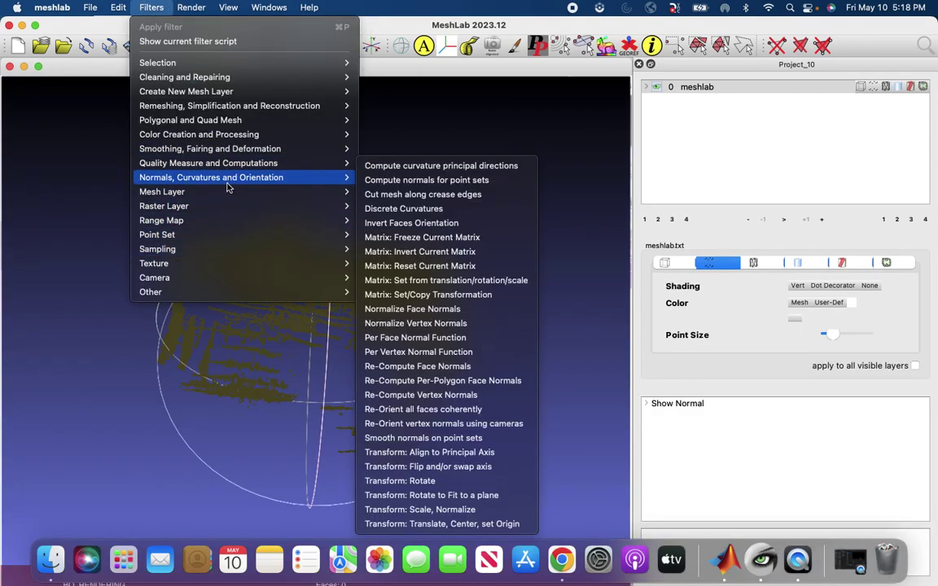
click(448, 183)
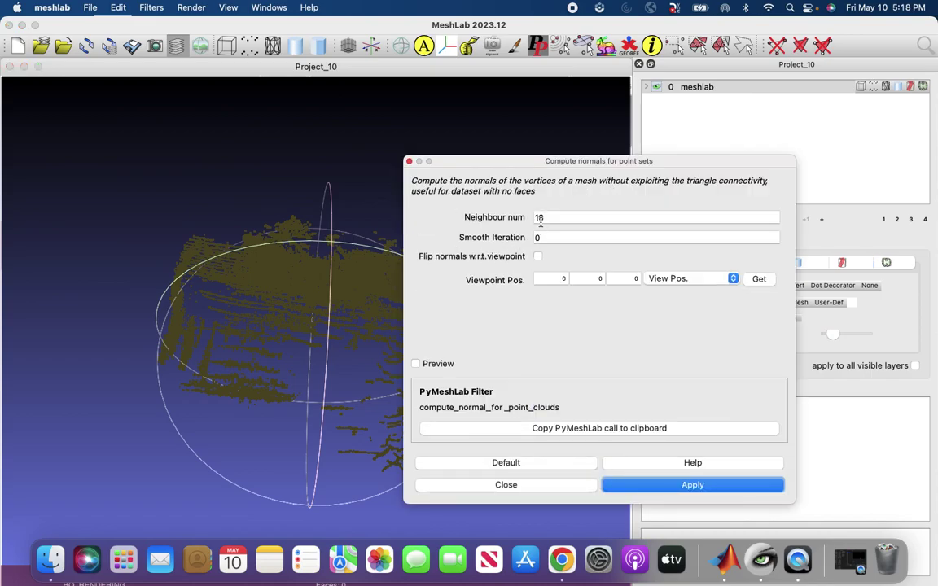
drag(274, 316, 296, 314)
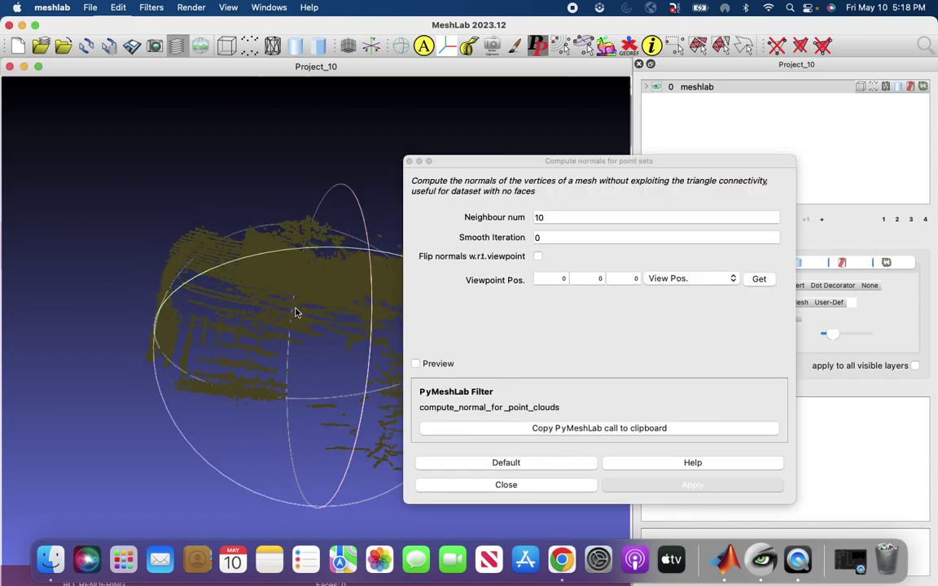
click(534, 256)
drag(184, 235, 701, 397)
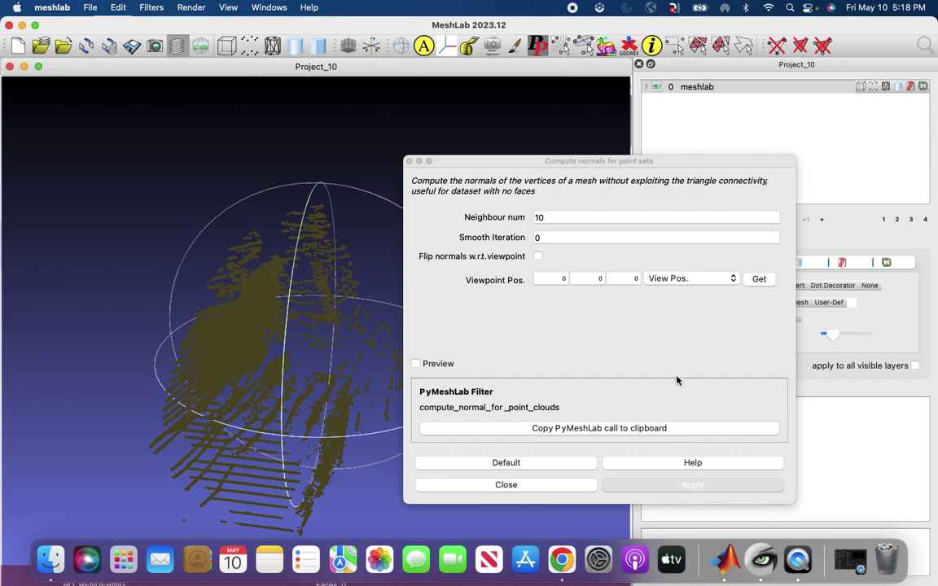
click(677, 380)
click(688, 485)
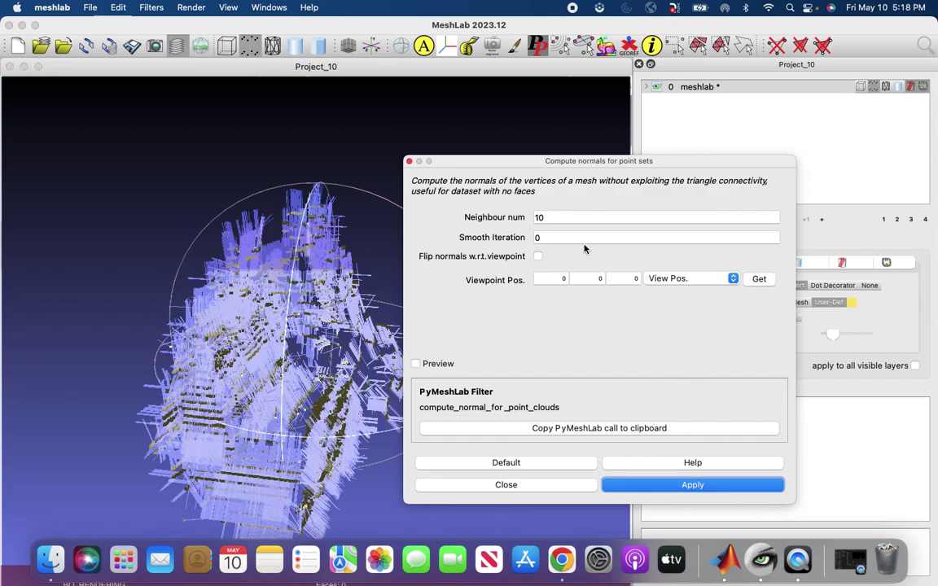
Step: Recompute the point cloud's normals with the neighbour number set to 50
drag(630, 167, 701, 158)
click(641, 205)
key(BackSpace)
key(BackSpace)
text(50)
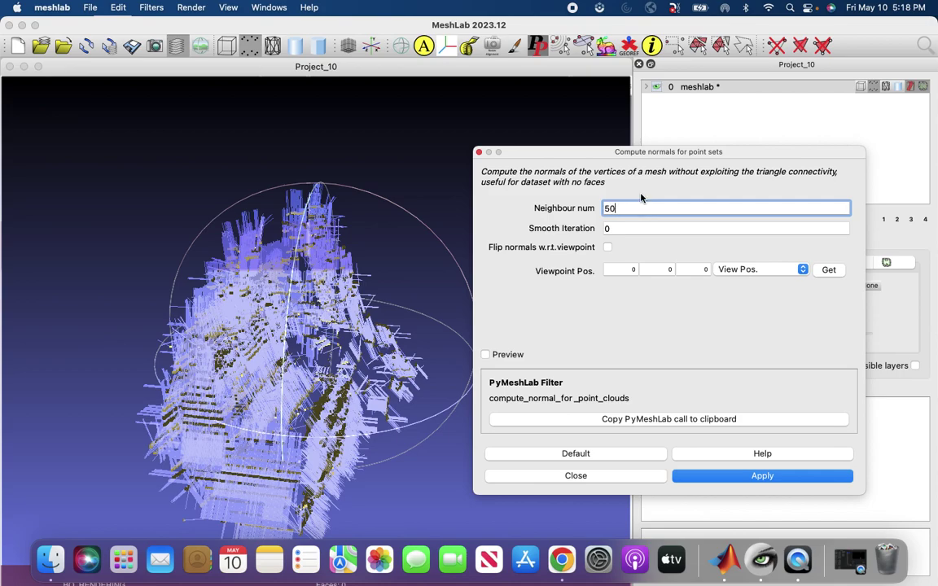
click(764, 475)
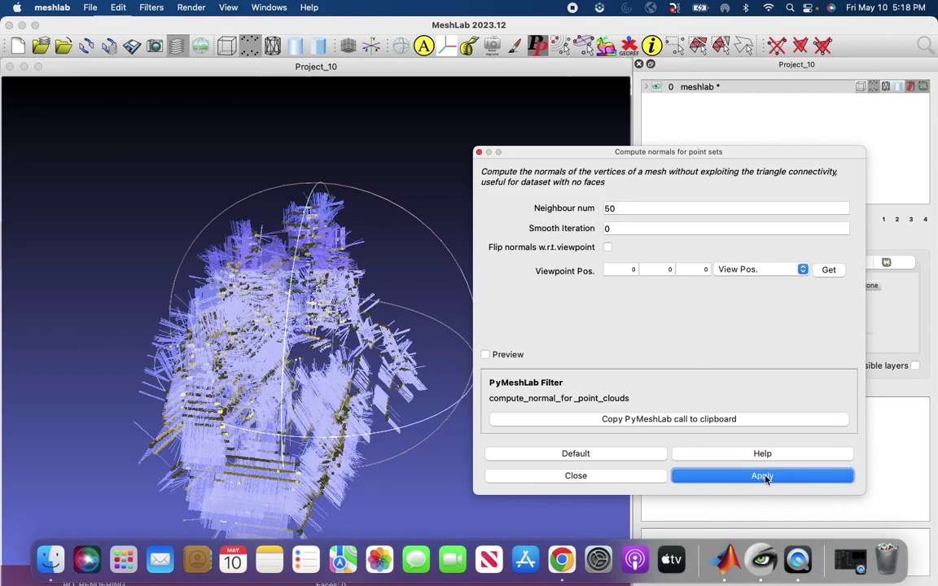
Step: Recompute the point cloud's normals with the neighbour number set to 100 and inspect them
double_click(654, 211)
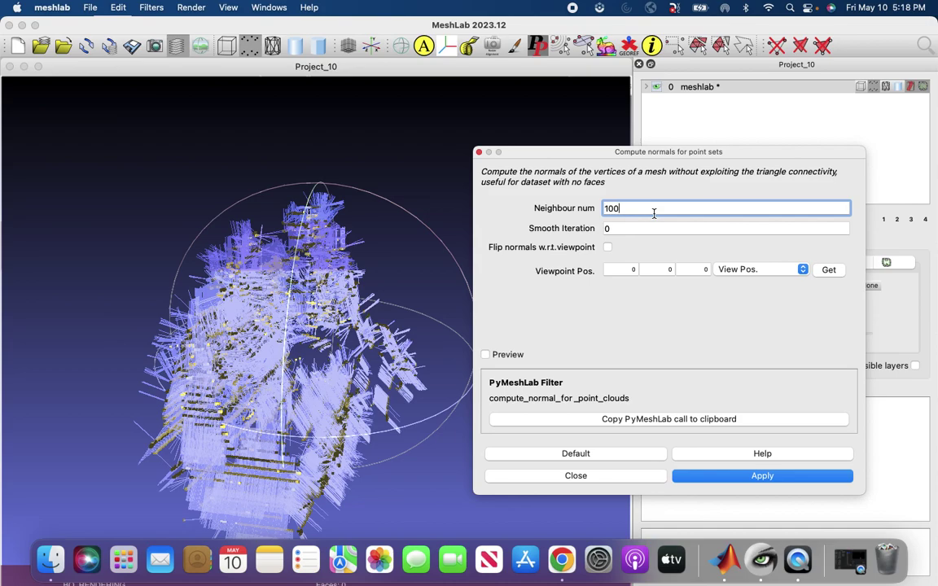
click(741, 476)
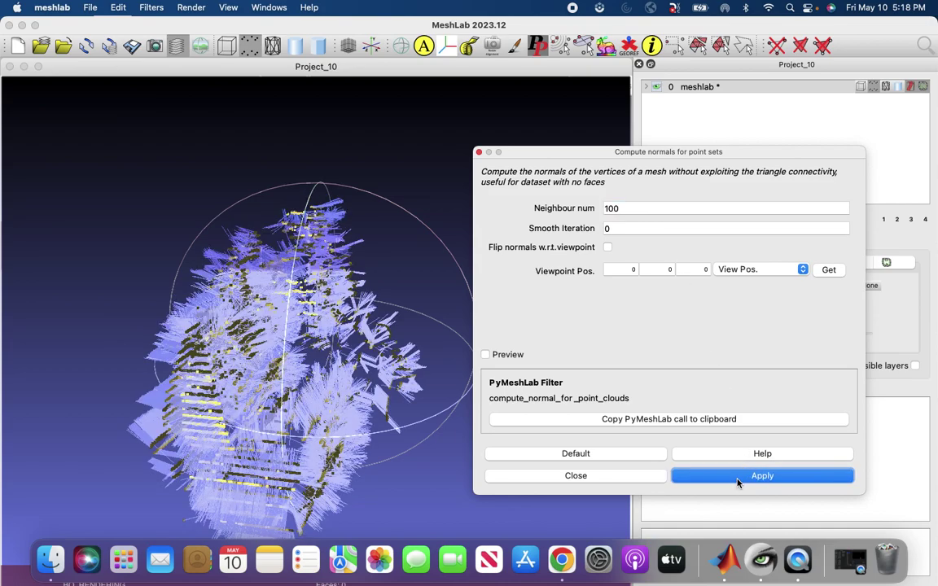
drag(407, 345, 424, 333)
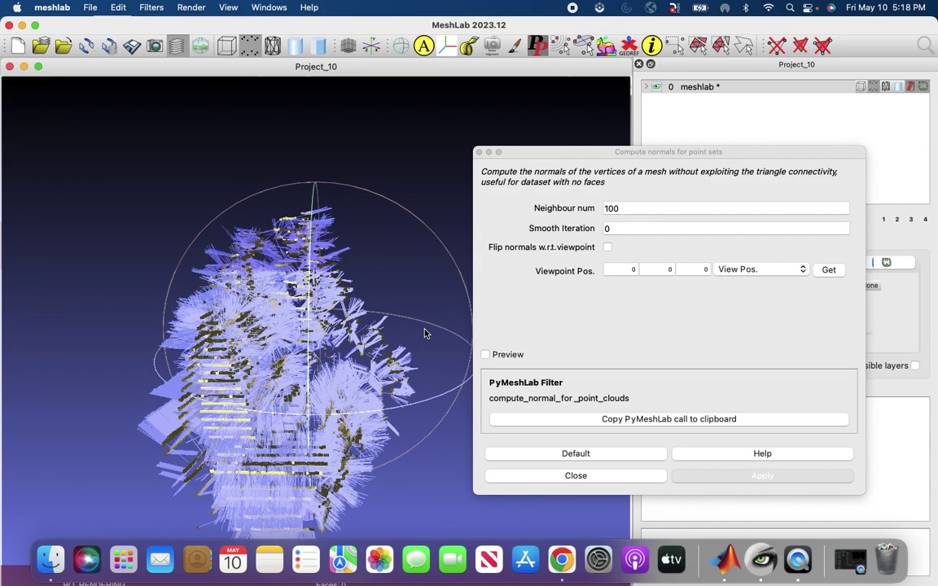
Step: Recompute the point cloud's normals with the neighbour number set to 1000 and inspect them
click(630, 205)
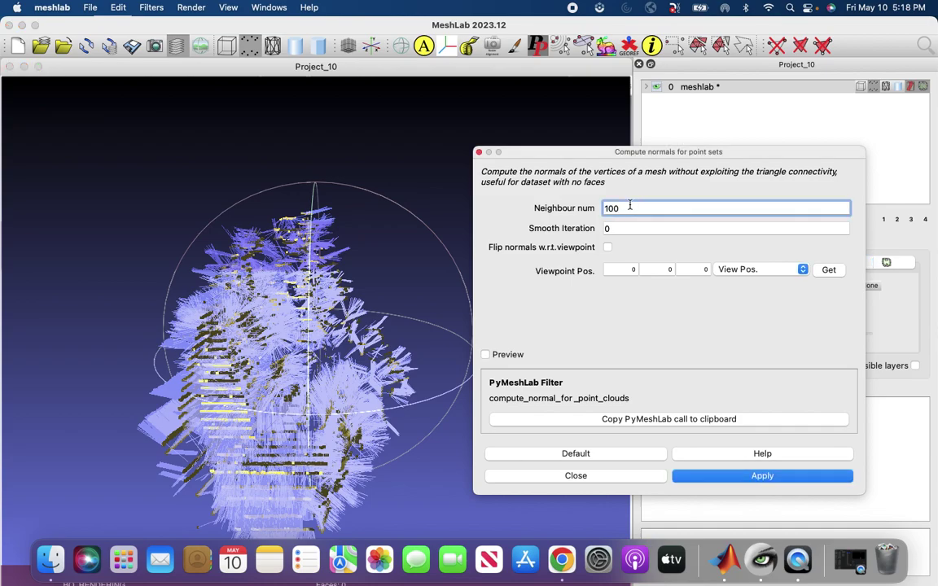
click(720, 475)
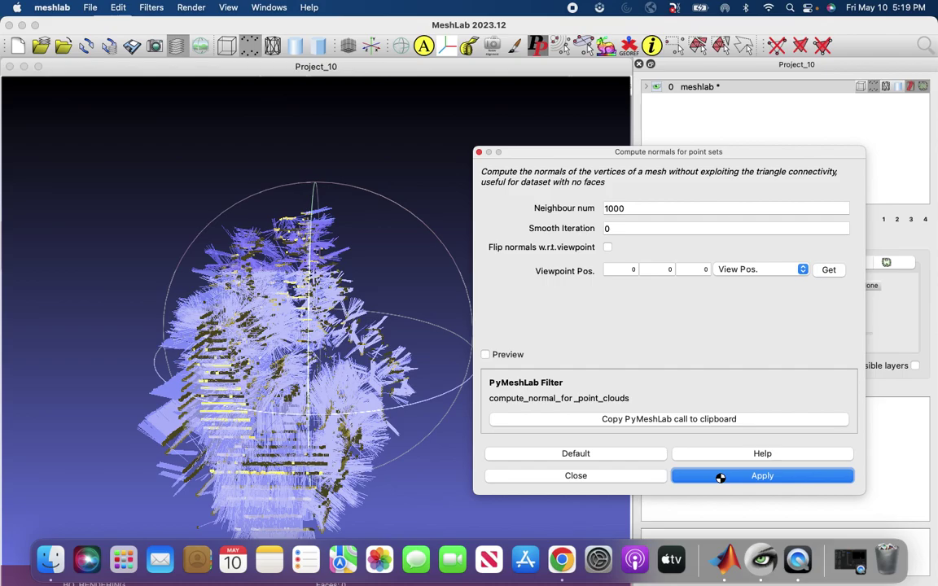
drag(360, 358, 394, 327)
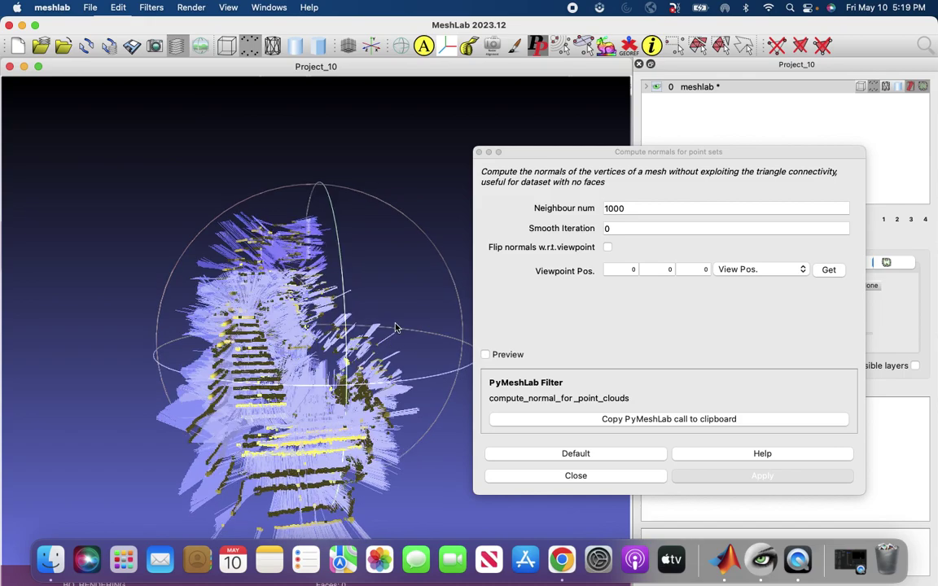
Step: Recompute the point cloud's normals with the neighbour number set to 300 and check them from several sides
double_click(623, 209)
click(730, 479)
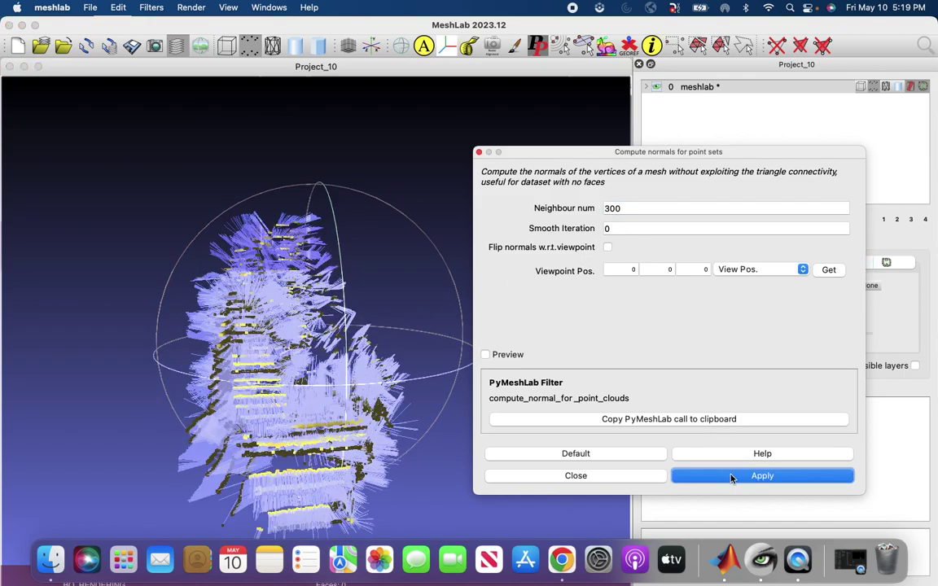
drag(440, 445, 374, 438)
drag(345, 250, 286, 390)
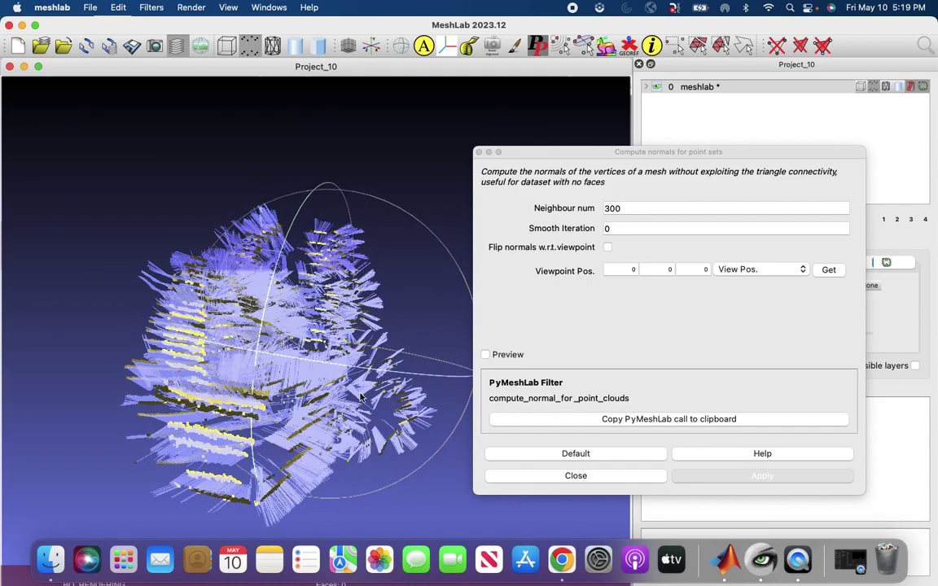
Step: Open the Screened Poisson surface reconstruction filter for the point cloud and keep the model visible beside its dialog
click(152, 8)
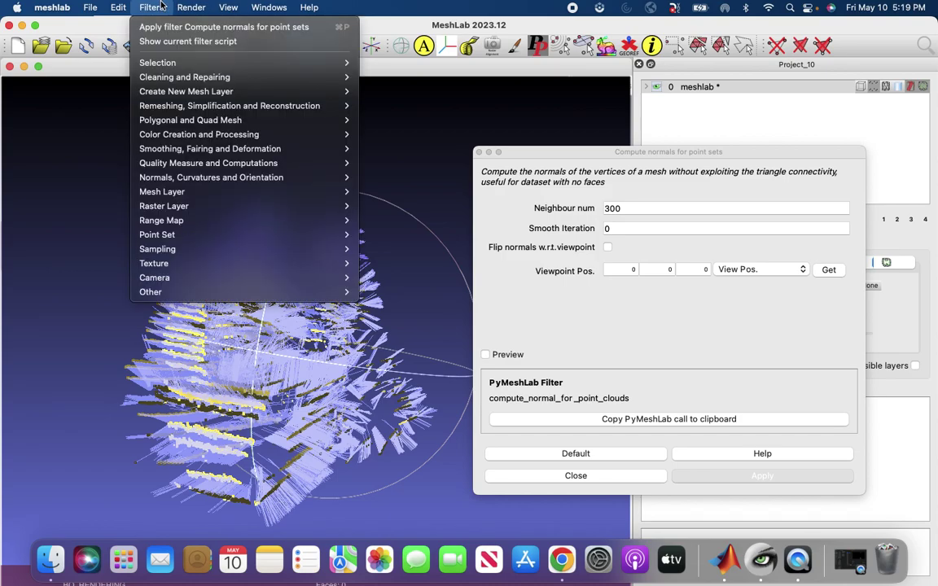
mouse_move(207, 150)
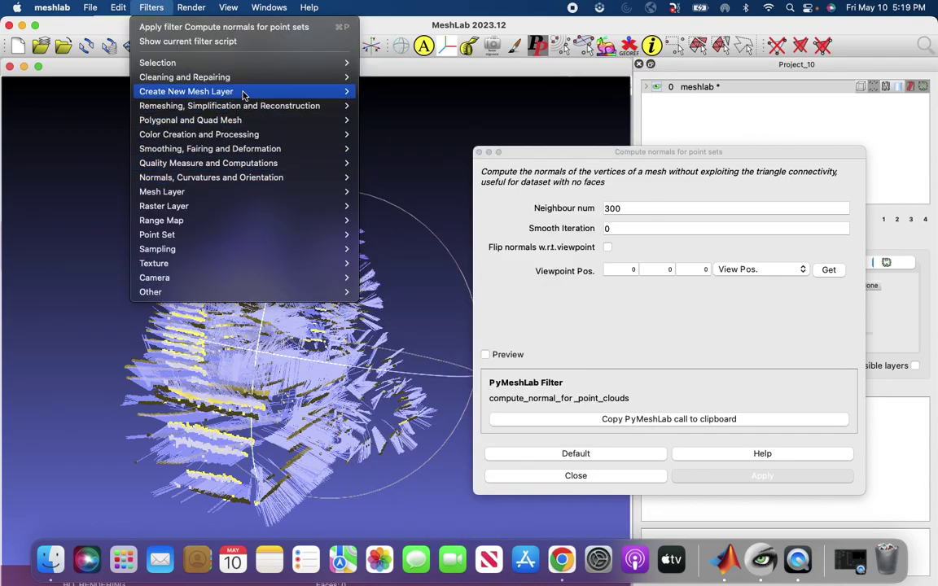
mouse_move(245, 107)
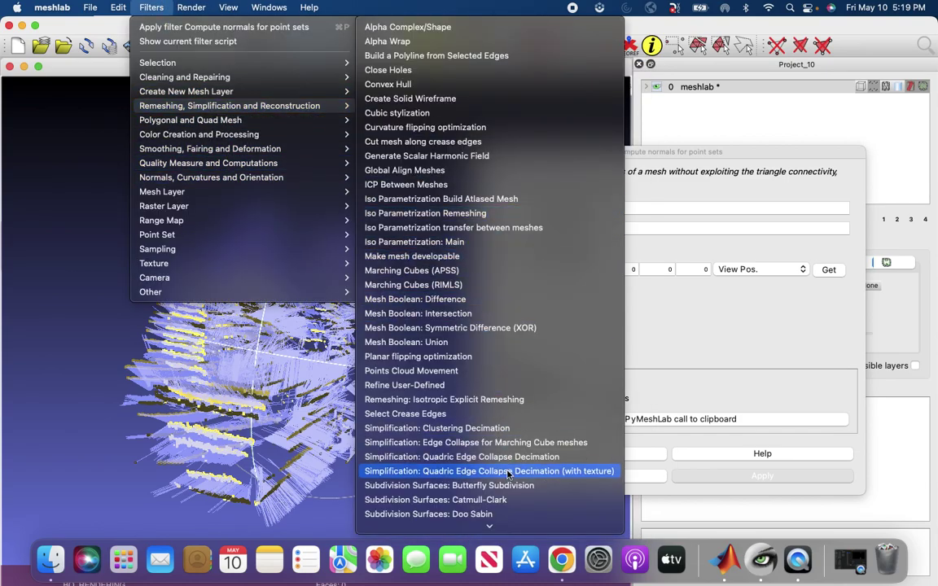
scroll(508, 474, down, 5)
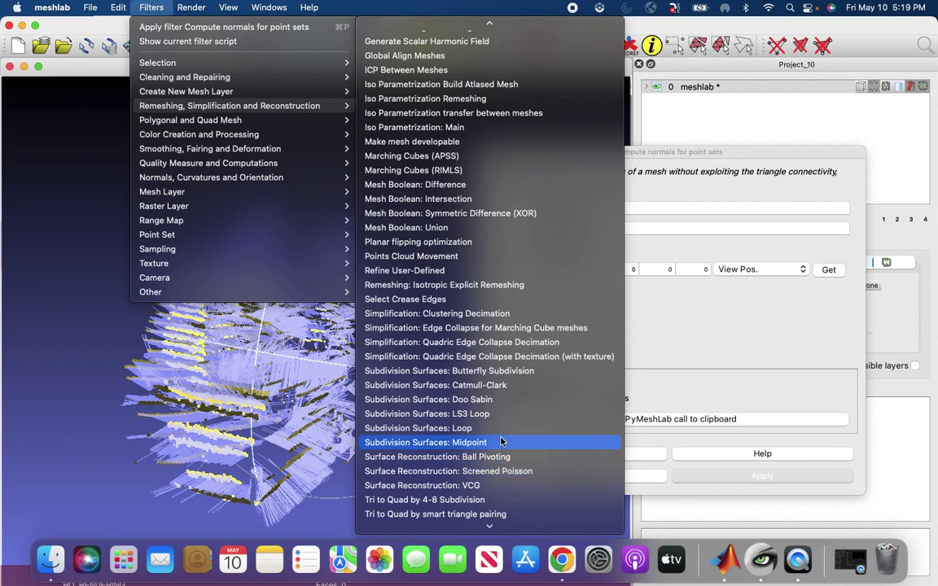
click(503, 475)
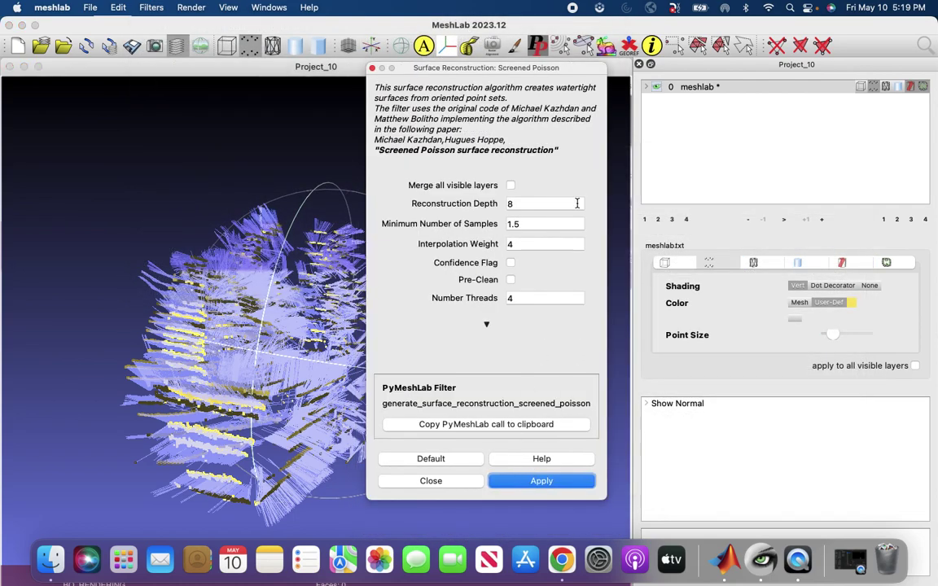
drag(488, 73, 664, 77)
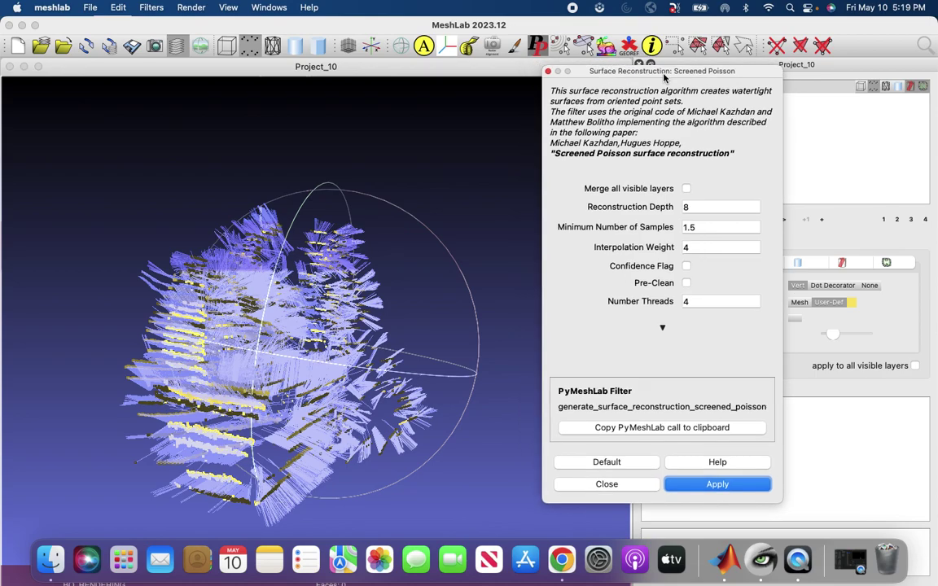
Step: Run the Screened Poisson reconstruction with interpolation weight 1, one thread and all visible layers merged
click(698, 247)
text(1)
click(688, 303)
key(BackSpace)
text(1)
click(705, 332)
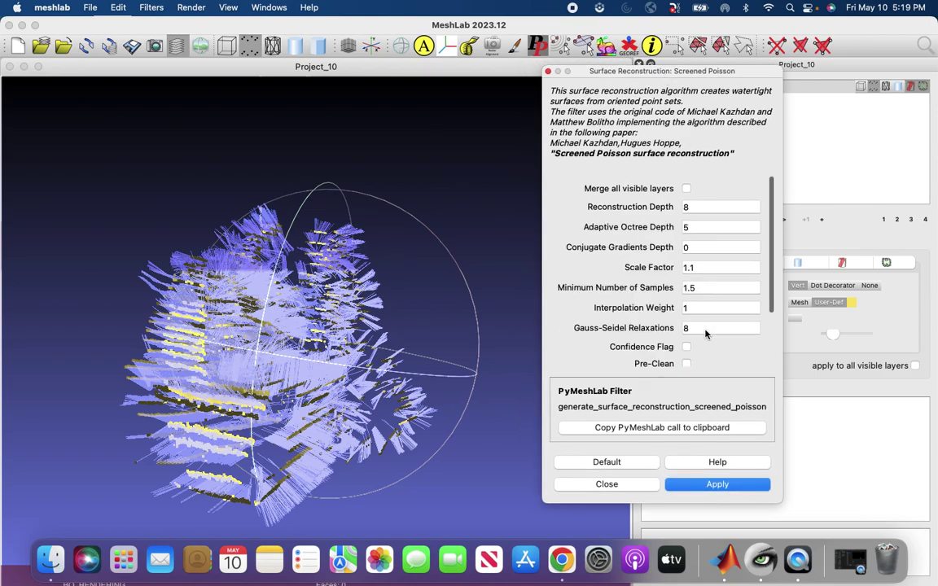
scroll(705, 332, down, 3)
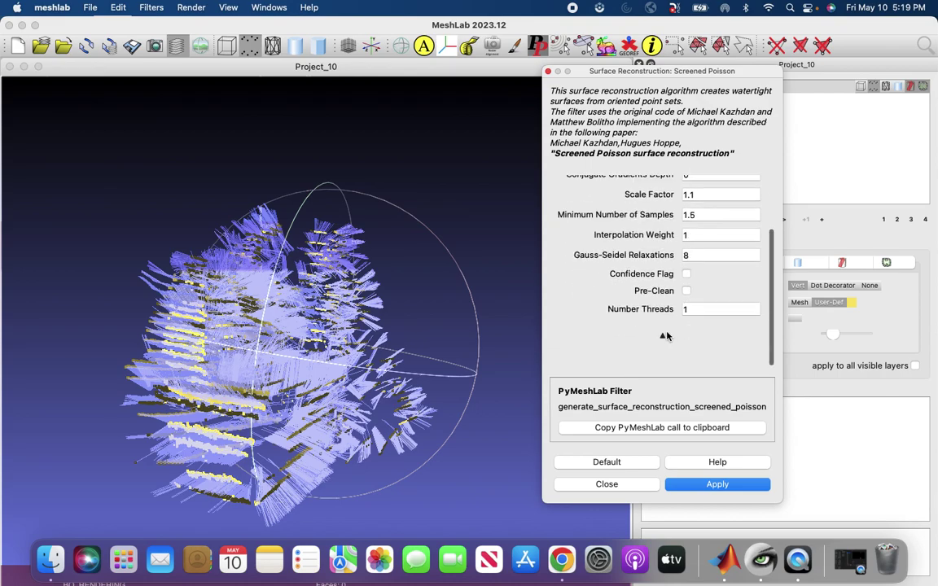
click(687, 188)
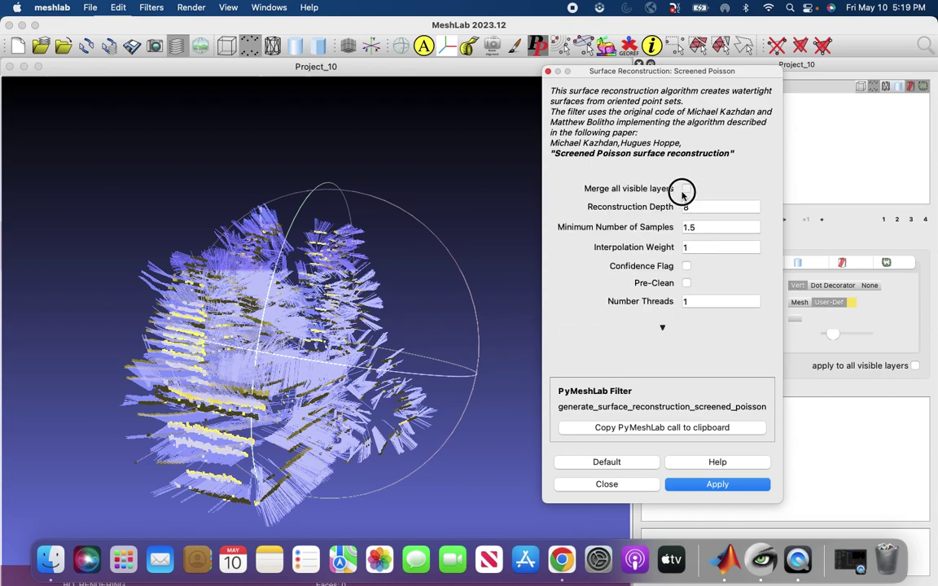
click(717, 485)
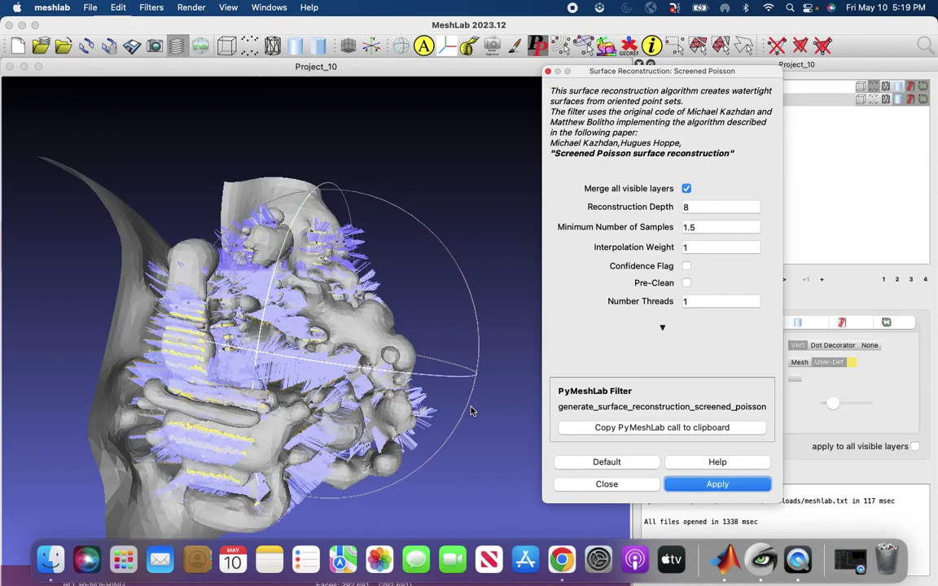
Step: Select the faces at the upper tip of the Poisson mesh's excess left sheet and delete them
drag(443, 405, 329, 464)
click(700, 44)
drag(239, 152, 67, 208)
click(800, 46)
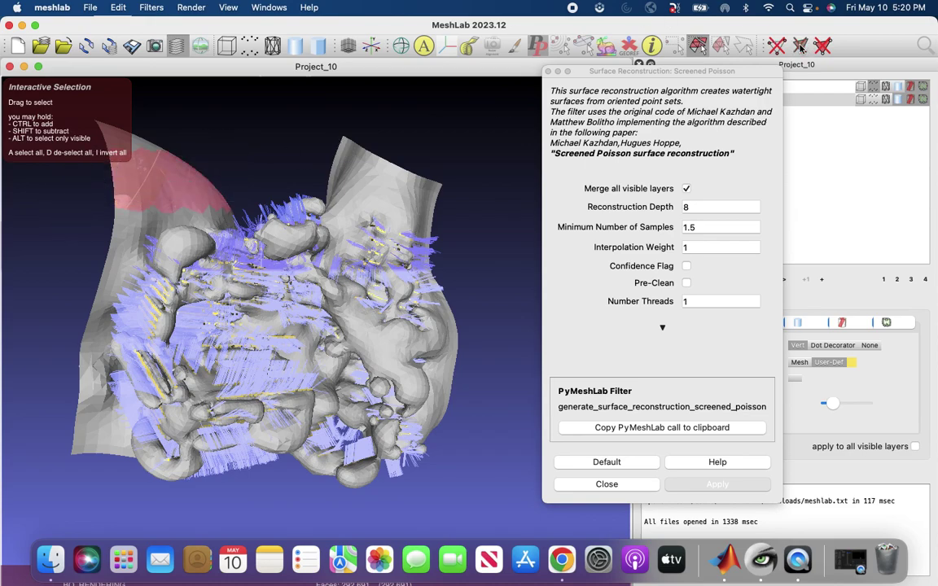
Step: Select the faces of the excess flap rising from the Poisson mesh's upper right and delete them
drag(349, 135, 480, 141)
click(698, 45)
drag(337, 106, 477, 210)
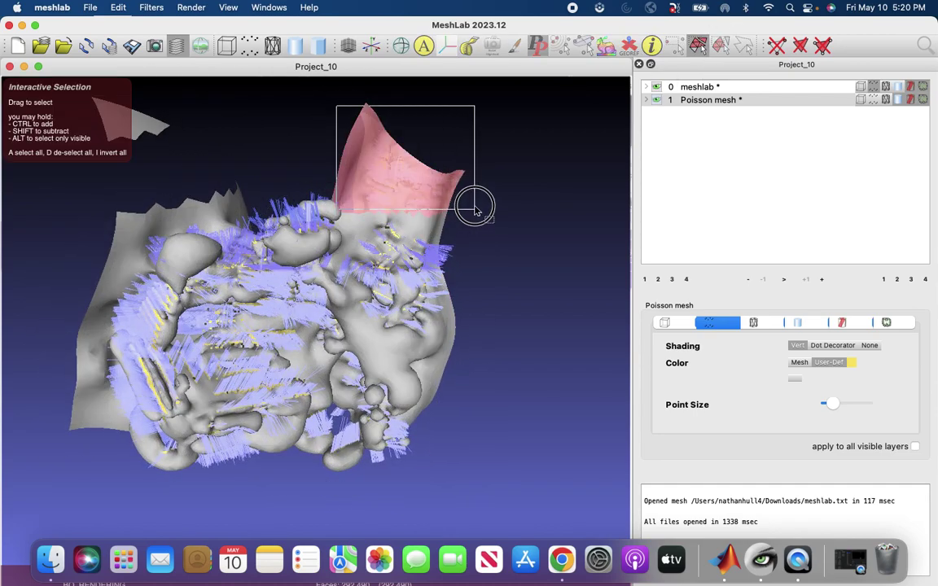
click(799, 45)
drag(340, 275, 386, 224)
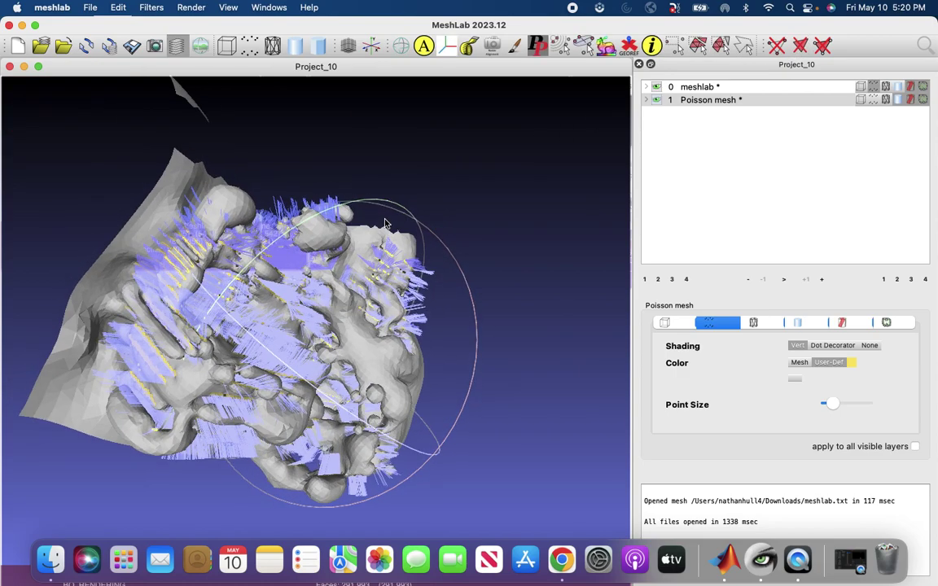
Step: Restore Project_10 to a smaller window, move Project_6 aside and show the meshlab.mlp project maximized
click(24, 67)
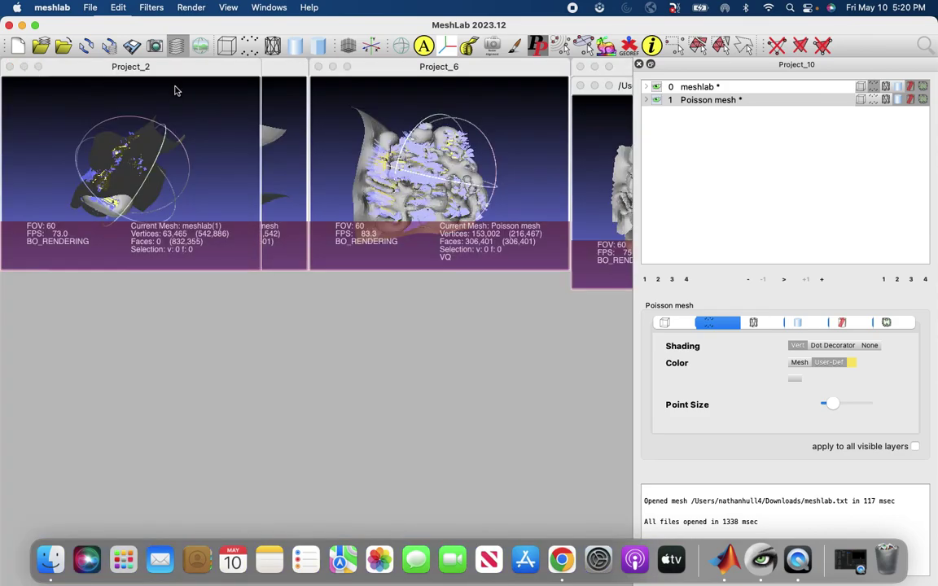
scroll(376, 134, down, 5)
drag(415, 67, 285, 205)
click(620, 86)
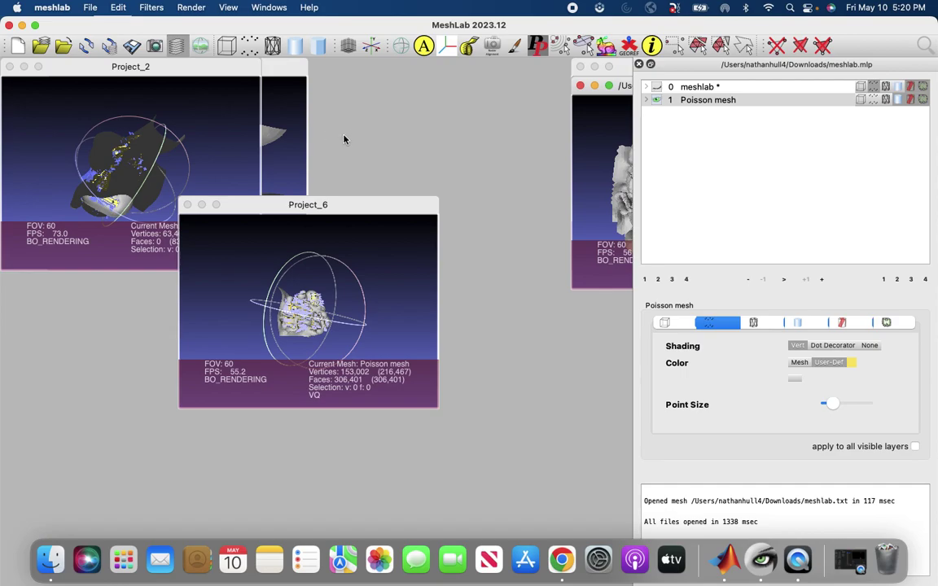
drag(616, 93, 295, 113)
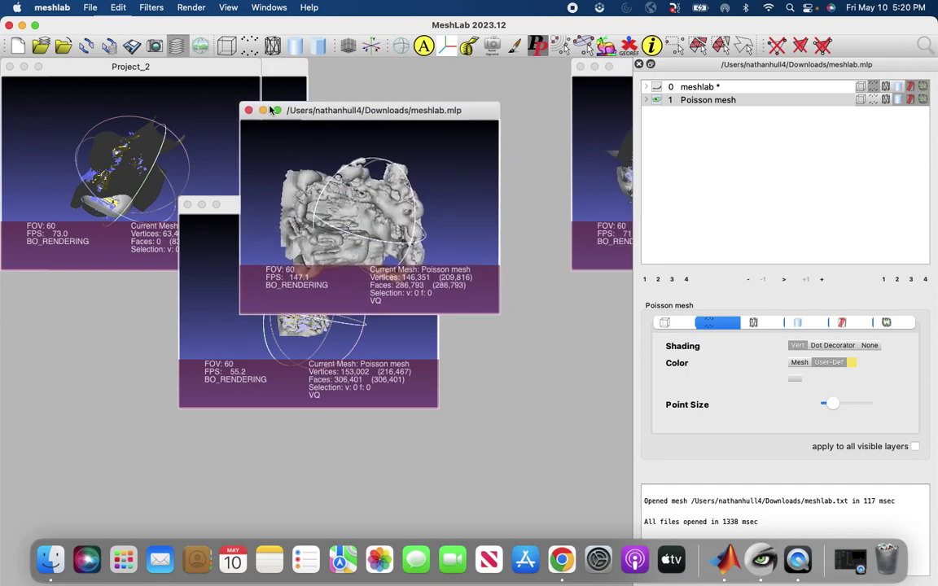
click(277, 111)
Step: Inspect the Poisson mesh in meshlab.mlp from several sides, then close the project without saving
drag(242, 208, 145, 322)
drag(169, 364, 453, 429)
drag(159, 360, 106, 311)
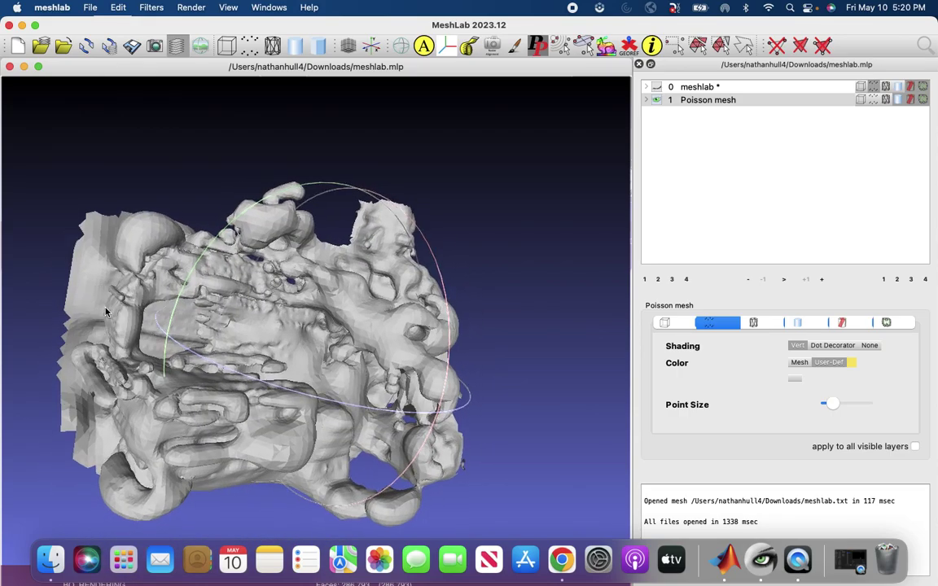
drag(282, 312, 340, 356)
drag(422, 423, 385, 407)
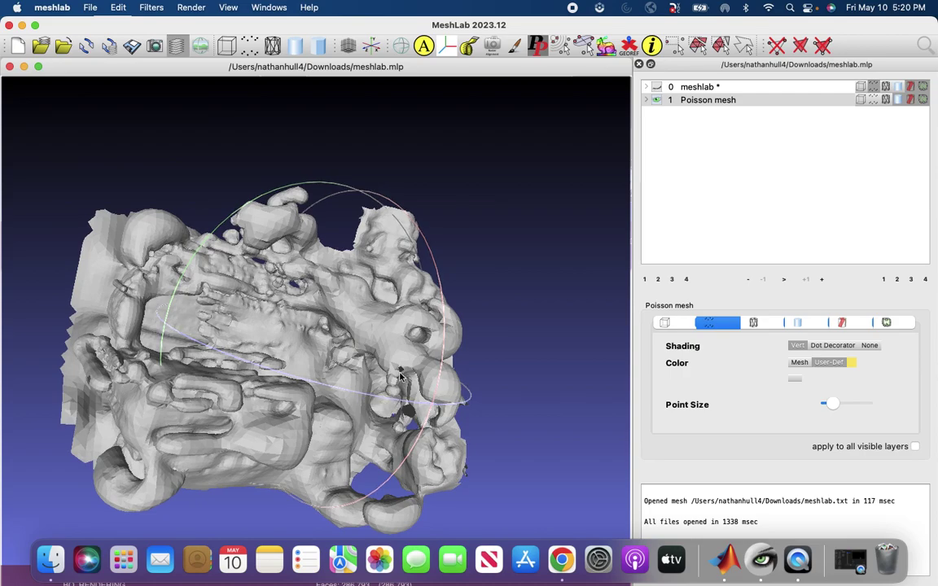
click(9, 68)
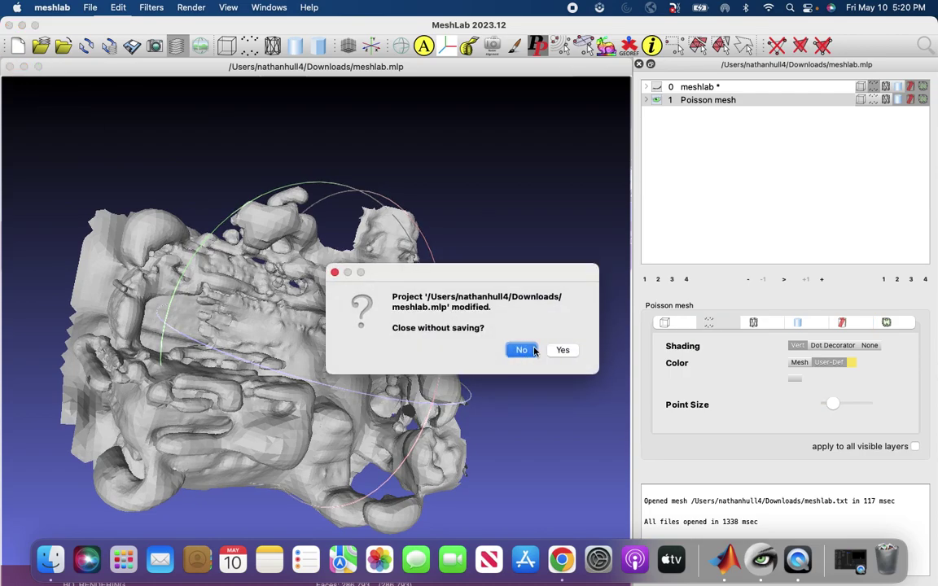
click(562, 352)
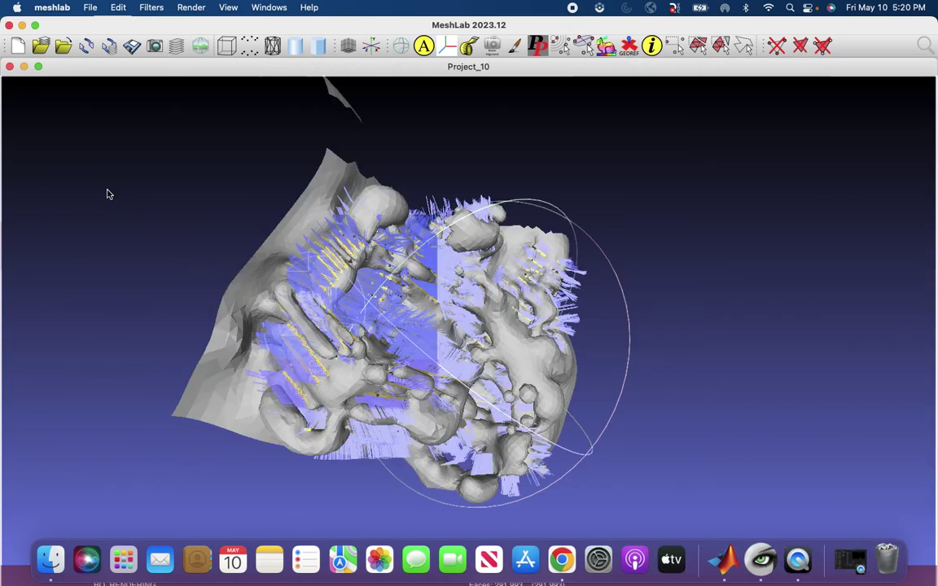
Step: Close Project_10 and Project_2 without saving, checking each model's reconstruction before closing it
drag(339, 226, 317, 220)
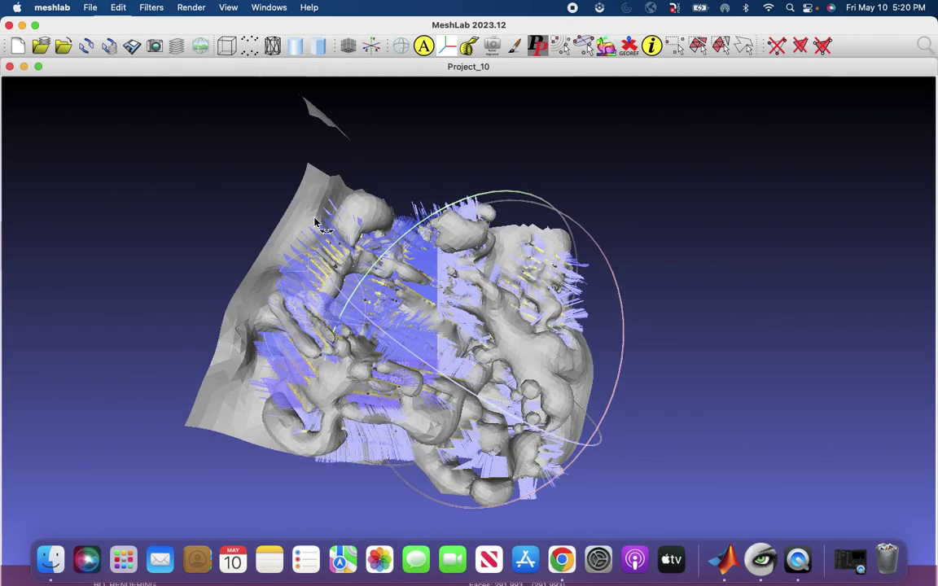
click(9, 67)
click(529, 349)
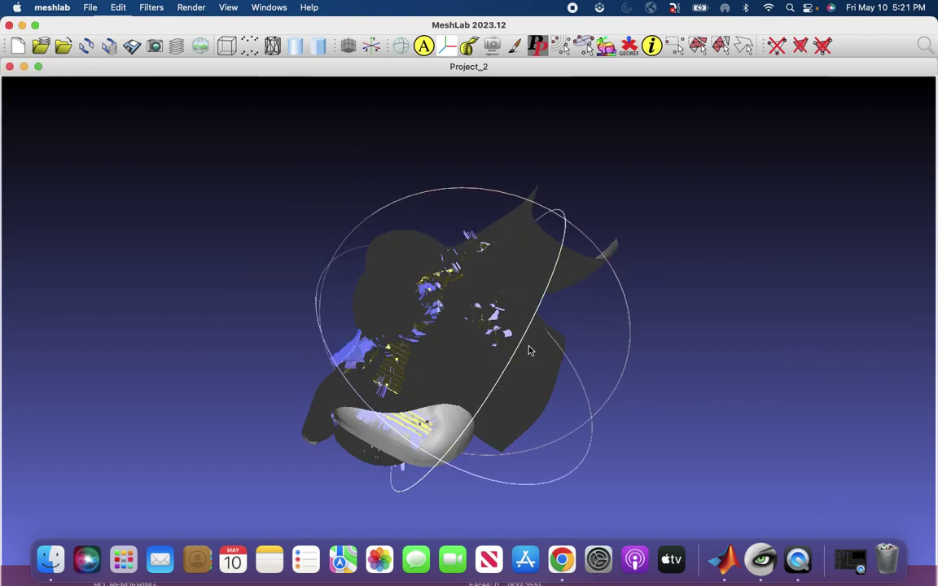
mouse_move(432, 269)
mouse_down()
mouse_move(520, 282)
mouse_move(448, 377)
mouse_move(299, 246)
mouse_move(389, 208)
mouse_move(433, 377)
mouse_move(528, 347)
mouse_move(509, 315)
mouse_move(478, 293)
mouse_move(435, 289)
mouse_up()
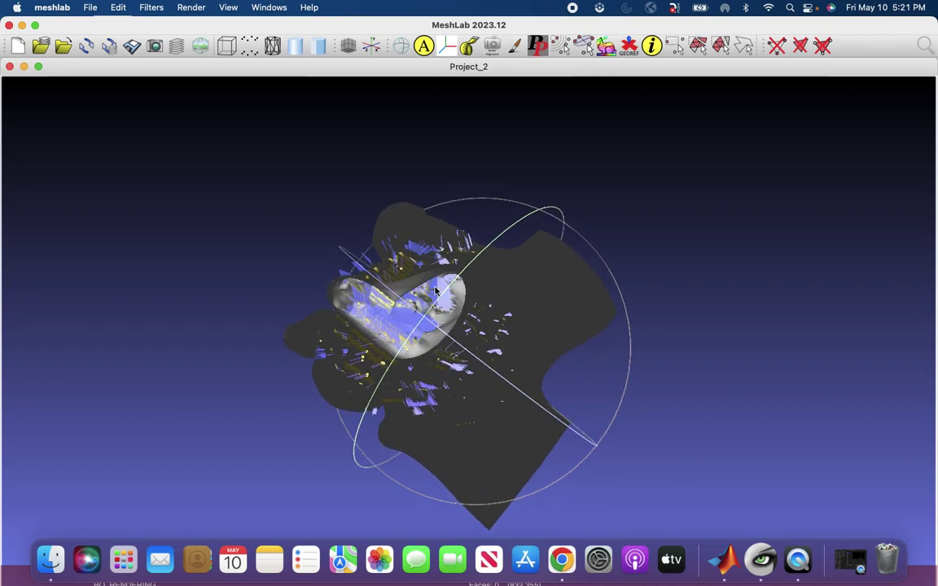
click(9, 67)
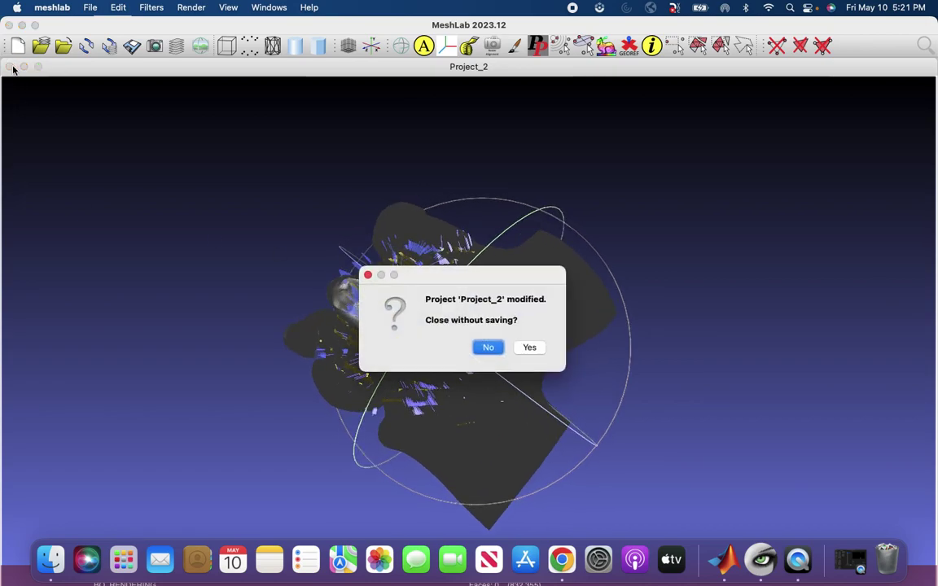
click(533, 348)
Step: Inspect the reconstruction in Project_3 from several sides and close the project without saving
drag(496, 345, 347, 317)
drag(571, 429, 488, 155)
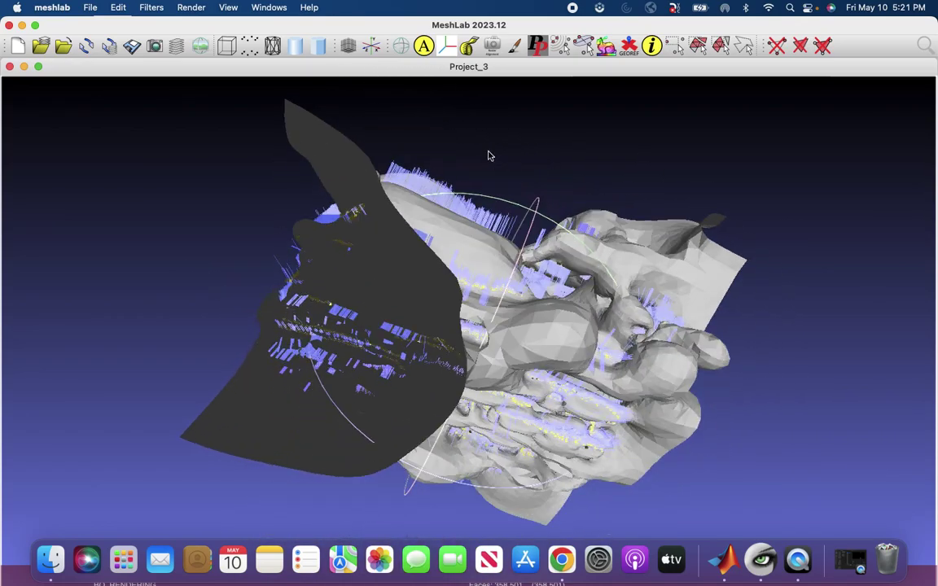
drag(546, 359, 577, 389)
drag(481, 323, 393, 200)
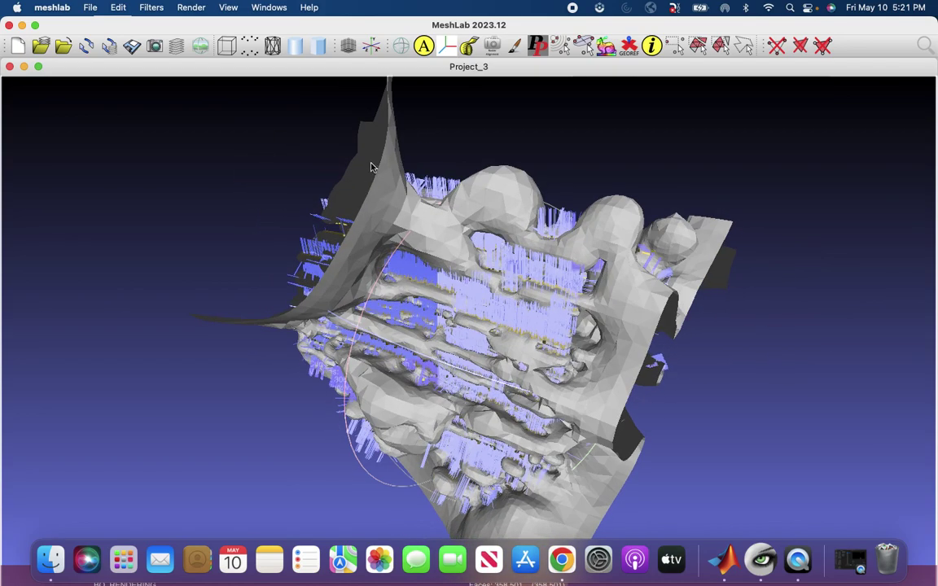
click(10, 67)
click(530, 348)
Step: Inspect the reconstructed mesh and point normals in Project_6 from another angle
drag(514, 342, 394, 258)
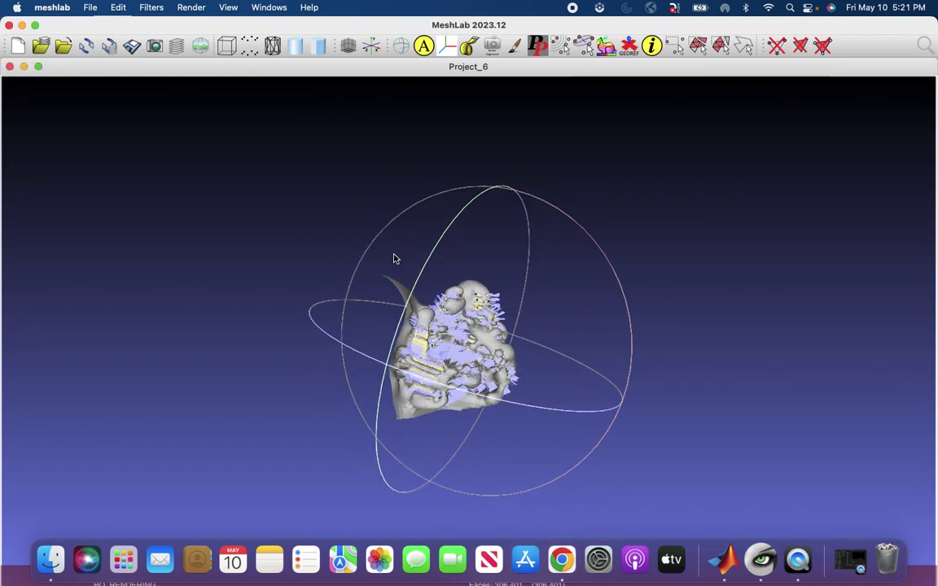